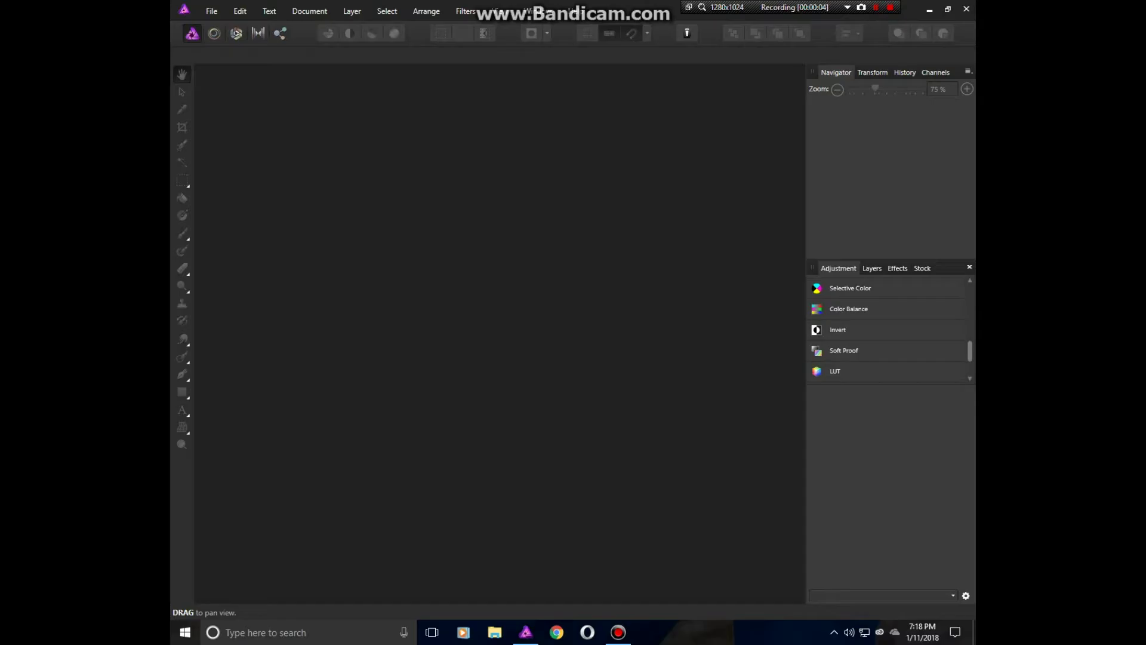
# Step: Open image28.jpg, the portrait of a woman in a grassy field
pyautogui.hotkey('ctrl', 'o')
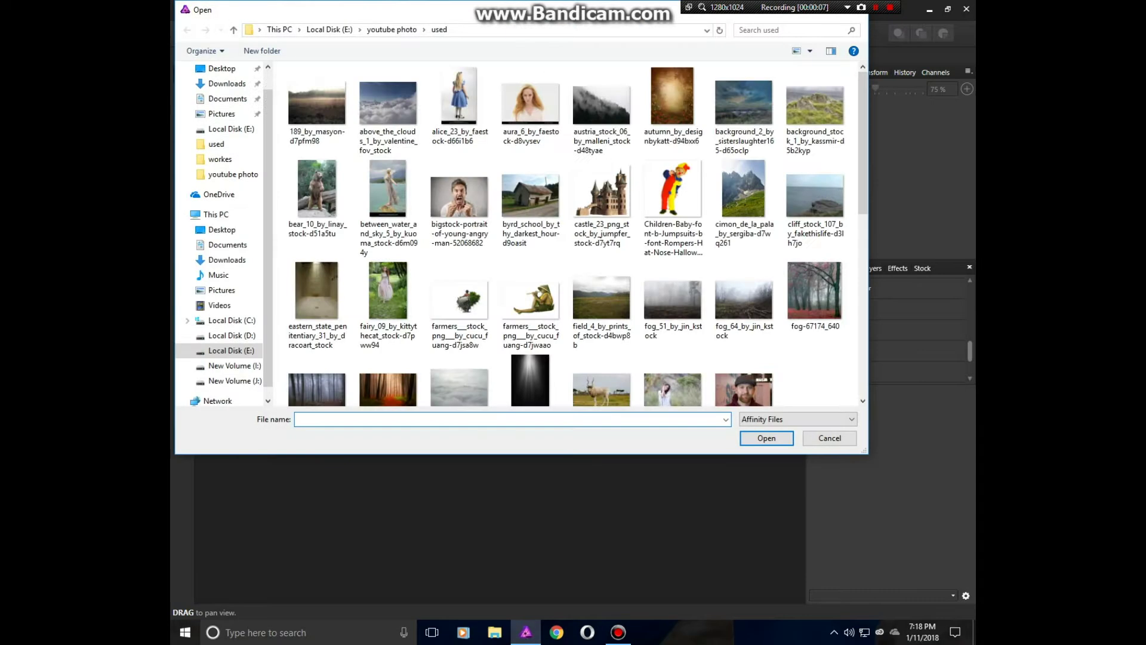
pyautogui.scroll(-3, 671, 215)
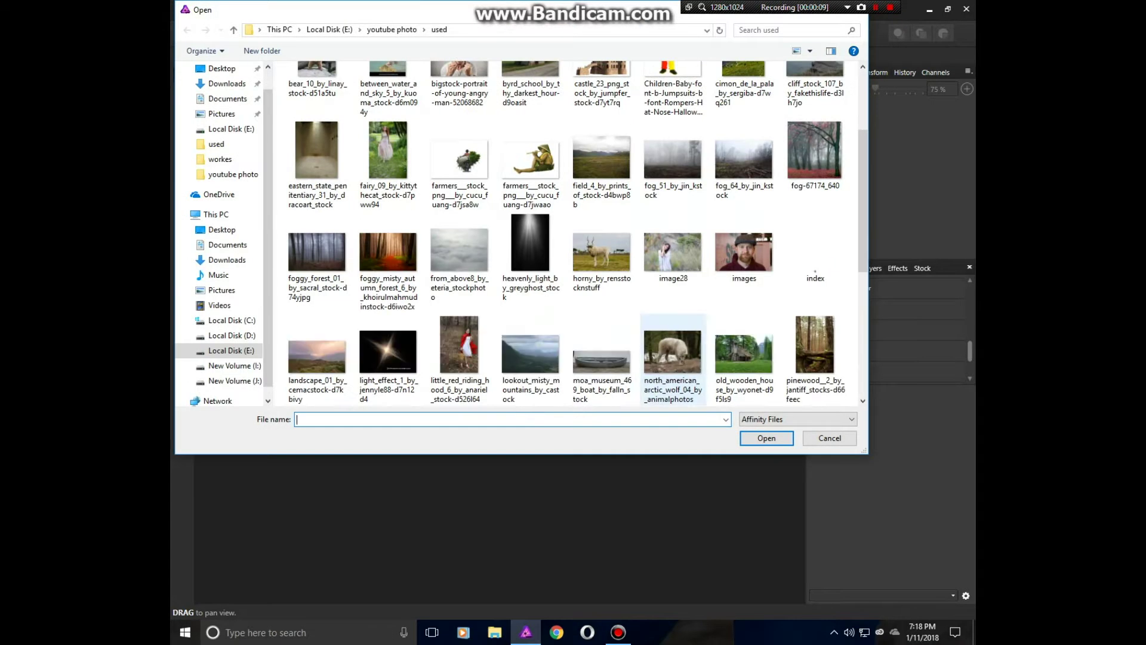
pyautogui.click(671, 255)
pyautogui.click(767, 437)
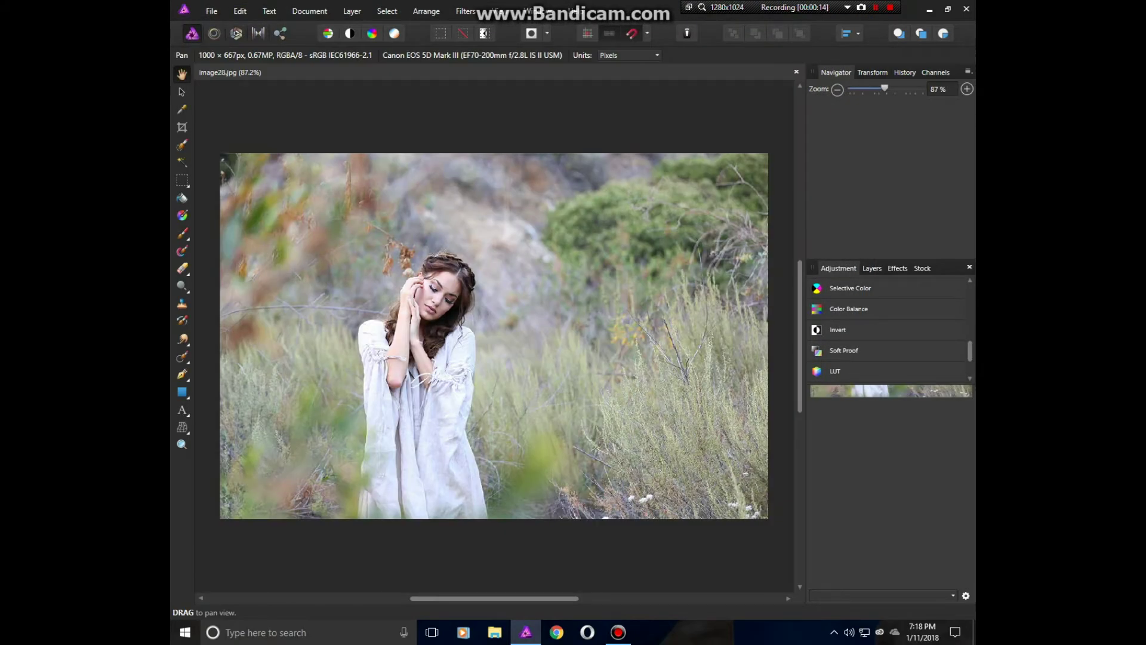
# Step: Crop the right side off the photo to about 831 px wide
pyautogui.press('c')
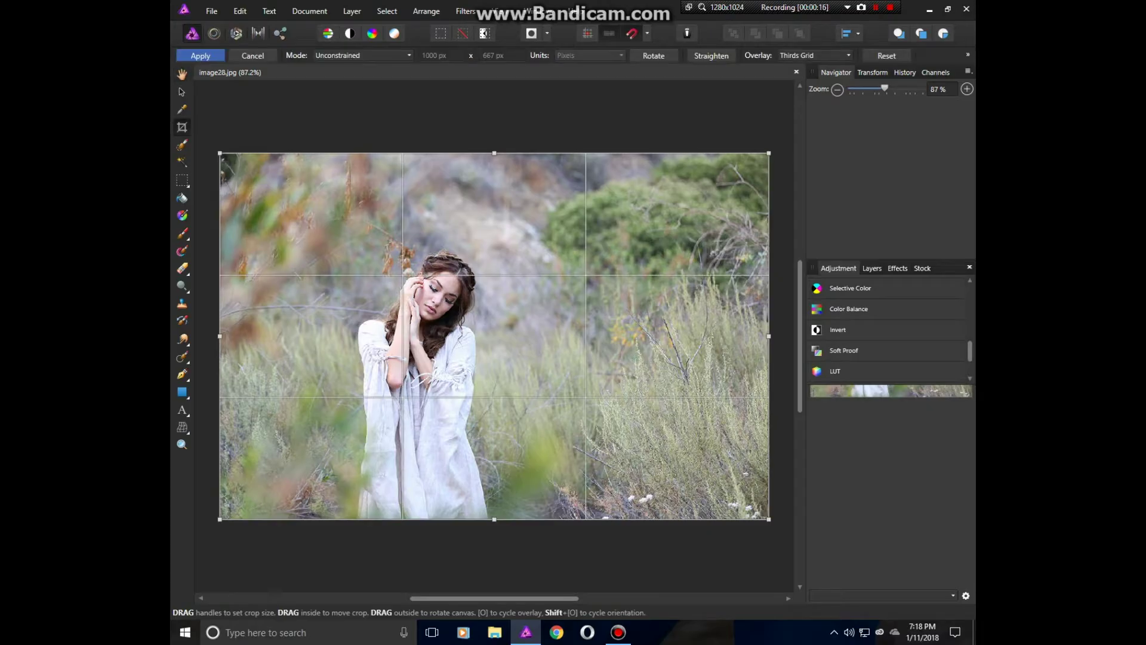
pyautogui.moveTo(768, 336); pyautogui.dragTo(676, 336)
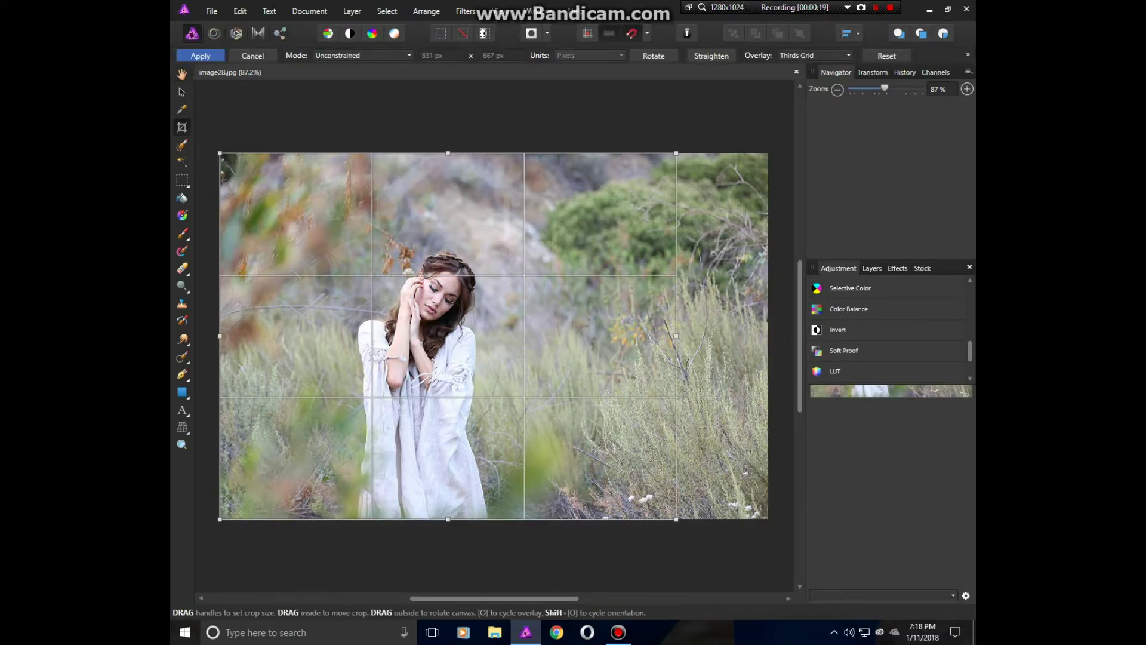
pyautogui.press('Return')
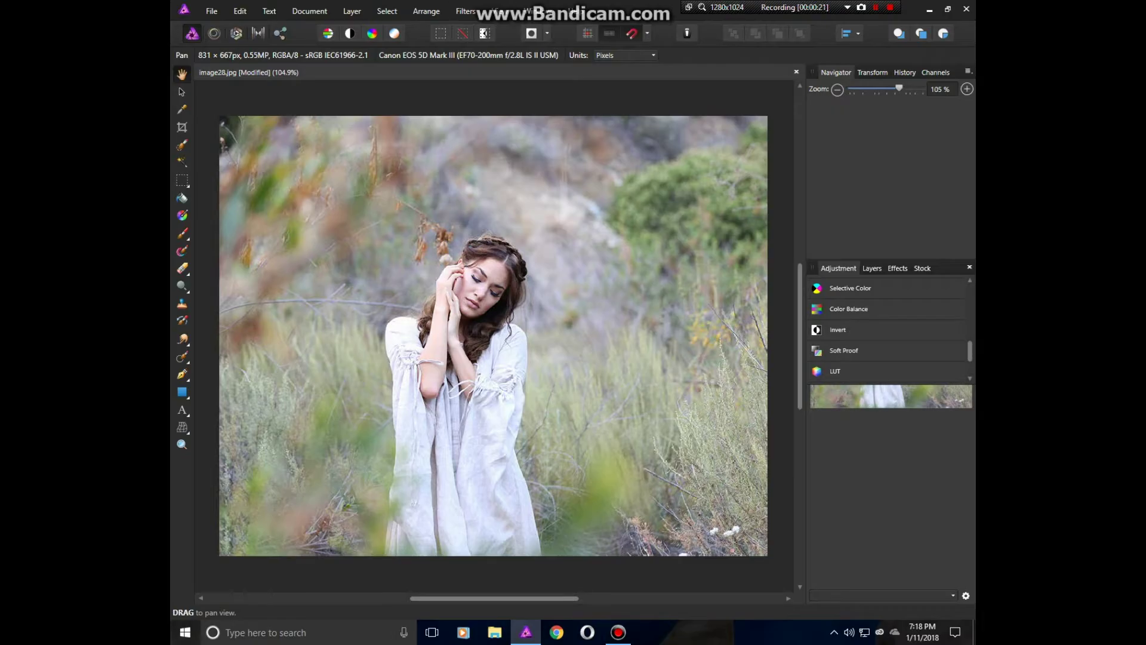
# Step: Paint a selection over the woman with the Selection Brush
pyautogui.click(182, 145)
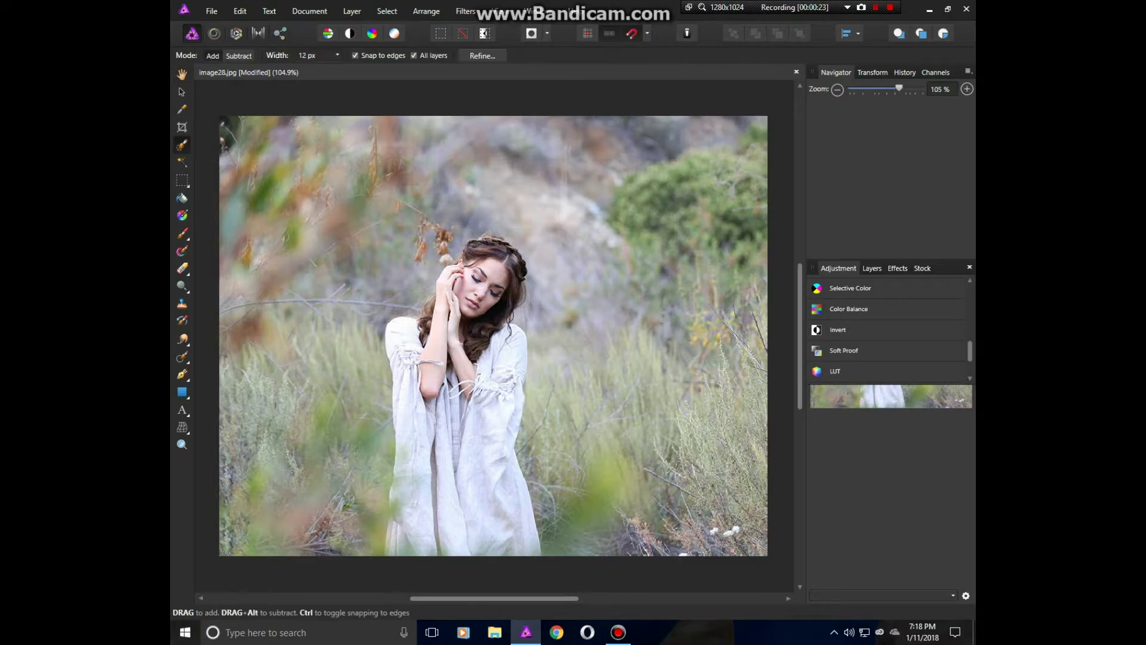
pyautogui.moveTo(468, 301); pyautogui.dragTo(461, 466)
# Step: Refine the selection along both hair edges with a small matte brush and apply it
pyautogui.click(482, 55)
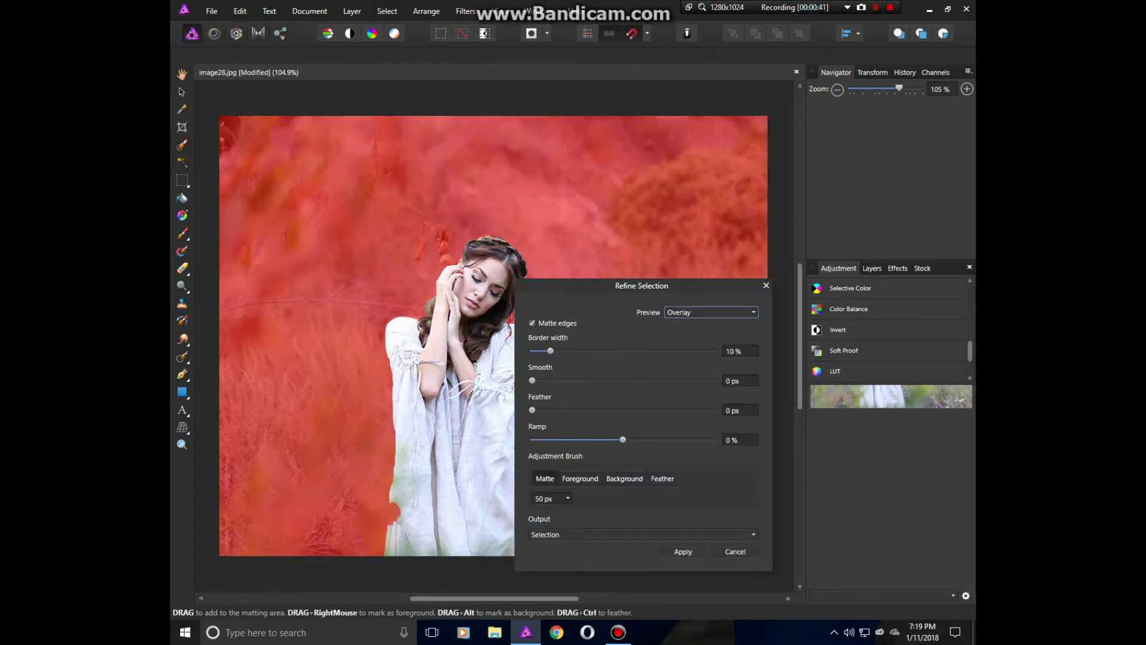
pyautogui.moveTo(609, 285); pyautogui.dragTo(740, 281)
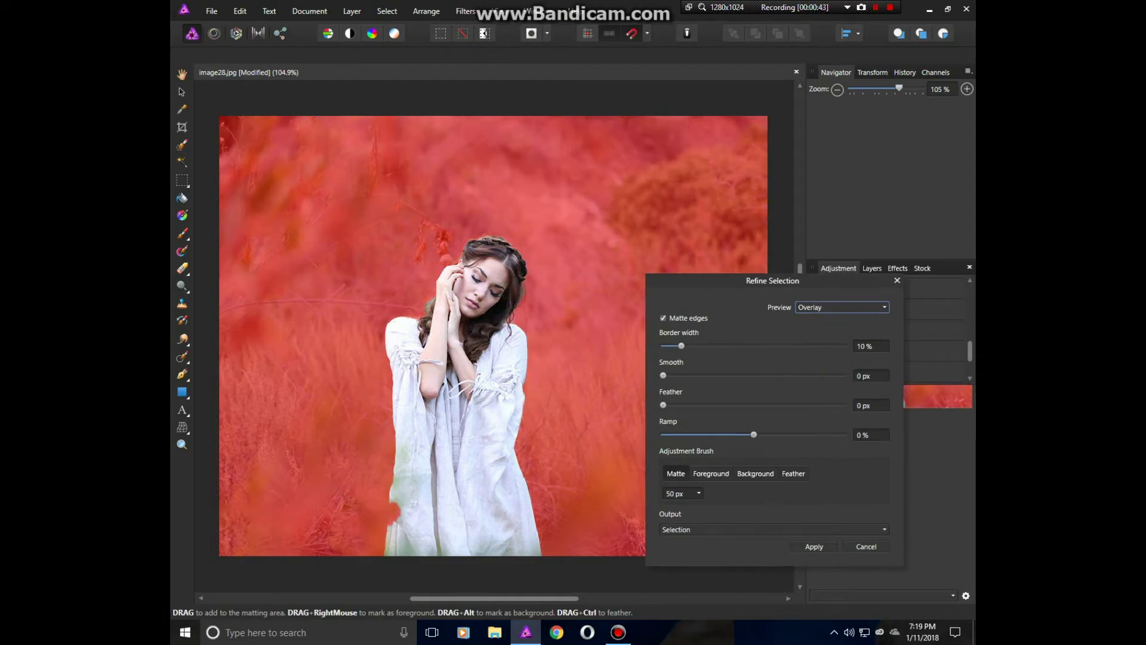
pyautogui.press('[')
pyautogui.hotkey('ctrl', '2')
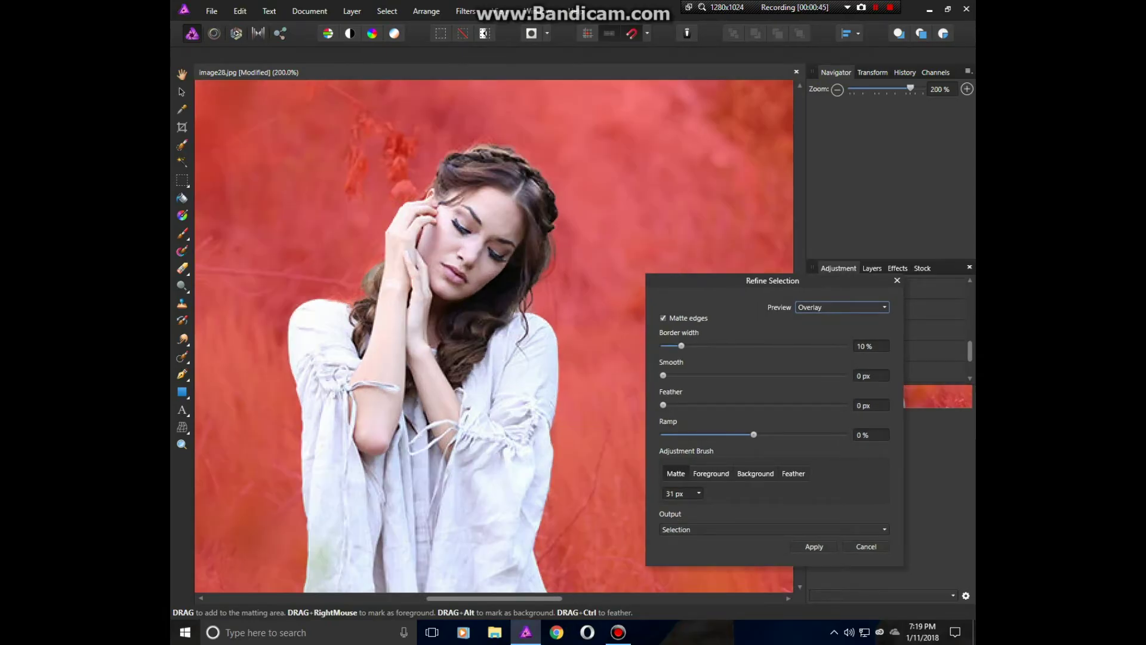
pyautogui.scroll(1, 495, 336)
pyautogui.press('[')
pyautogui.press('[')
pyautogui.press('[')
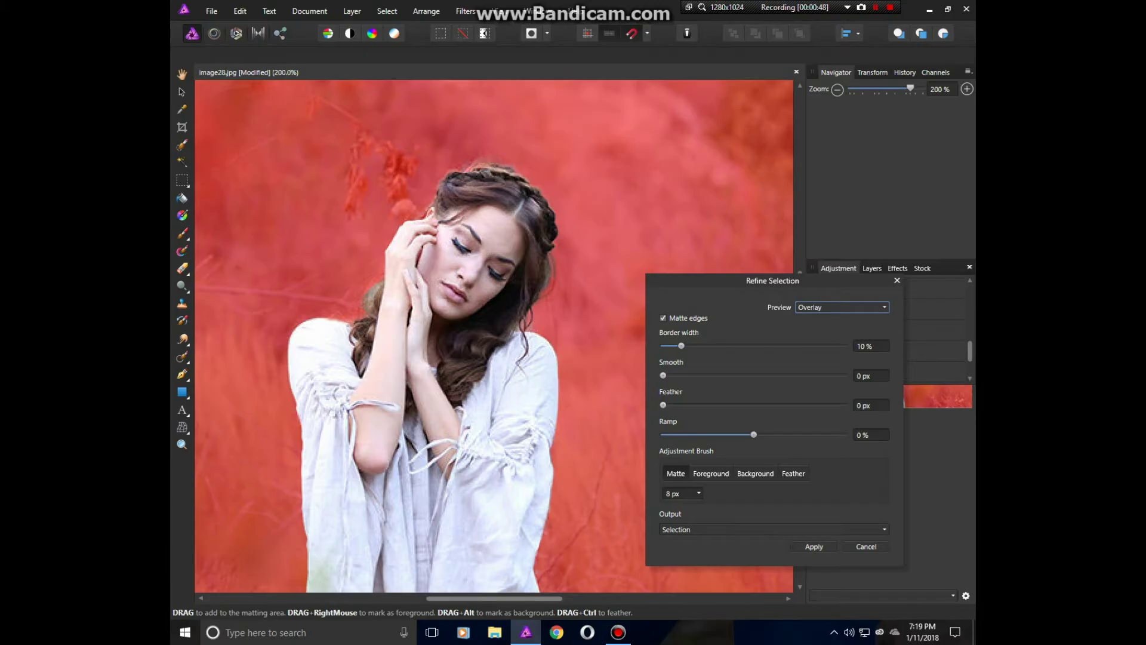
pyautogui.moveTo(560, 251); pyautogui.dragTo(557, 283)
pyautogui.moveTo(374, 281); pyautogui.dragTo(364, 301)
pyautogui.press('Return')
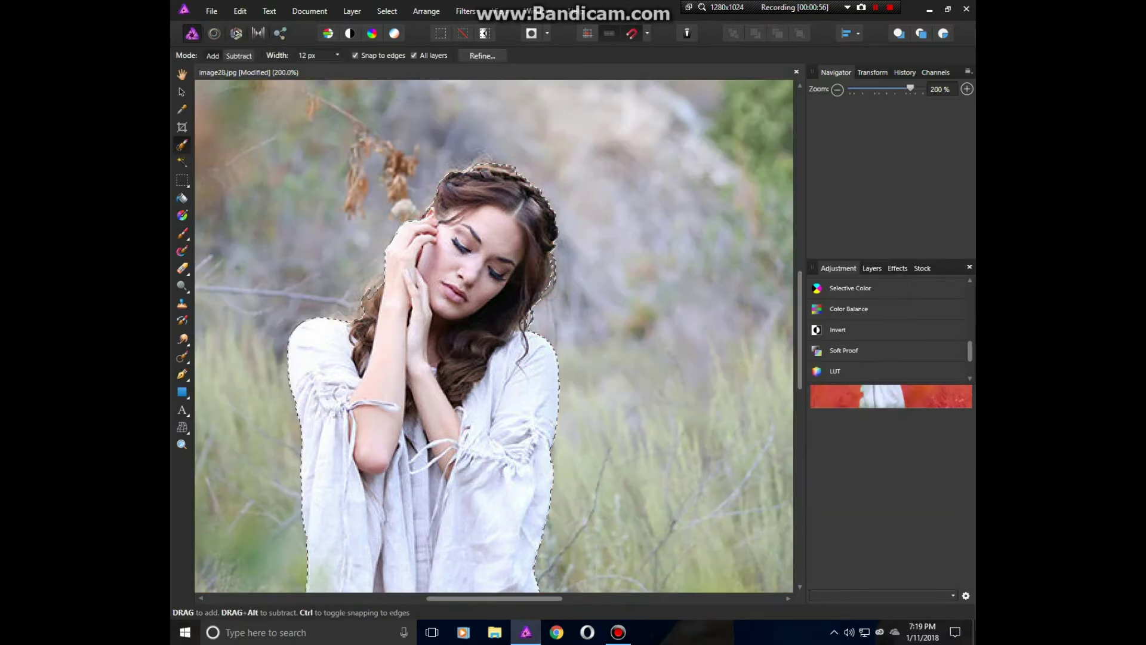
# Step: Duplicate the Background layer, briefly entering and leaving the Develop workspace
pyautogui.hotkey('ctrl', '1')
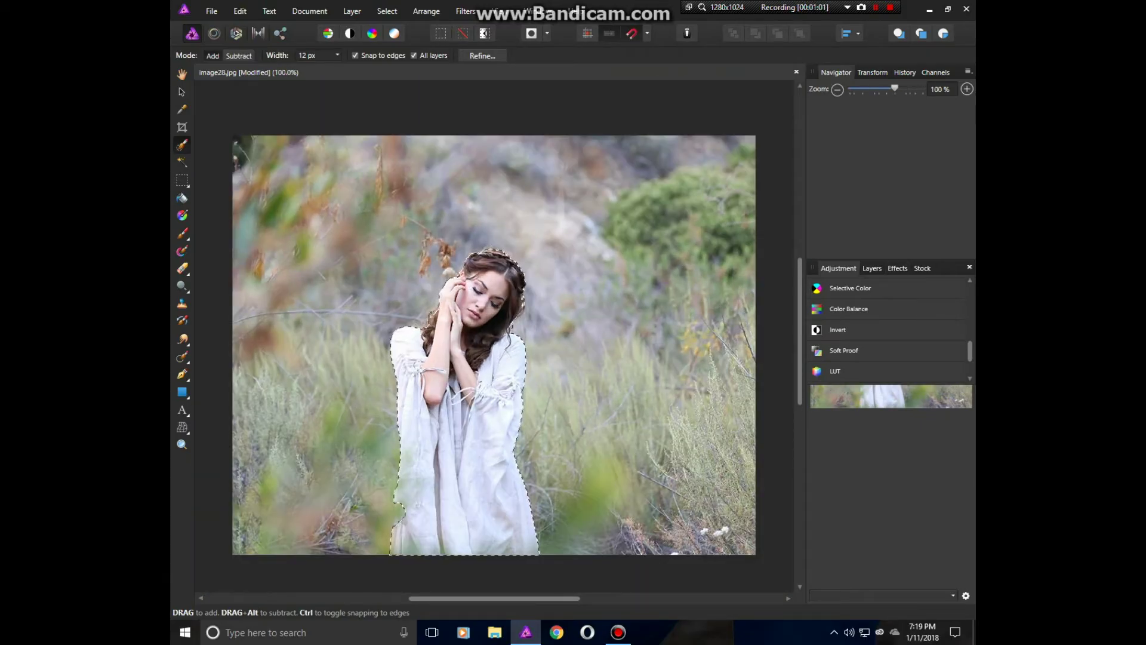
pyautogui.click(870, 268)
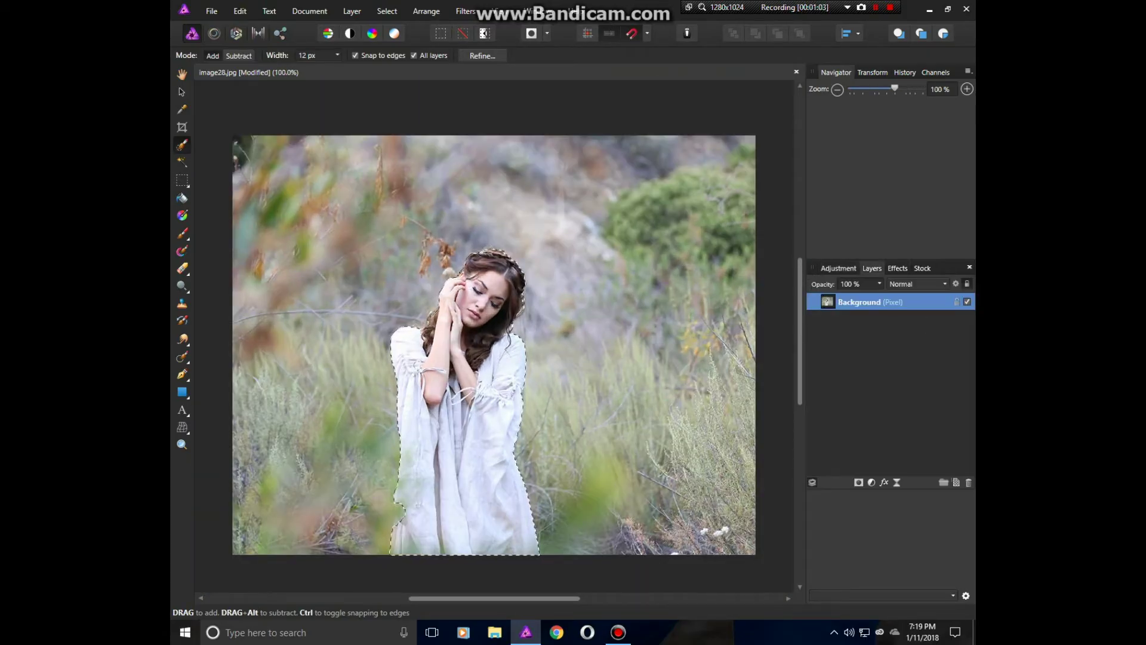
pyautogui.rightClick(859, 305)
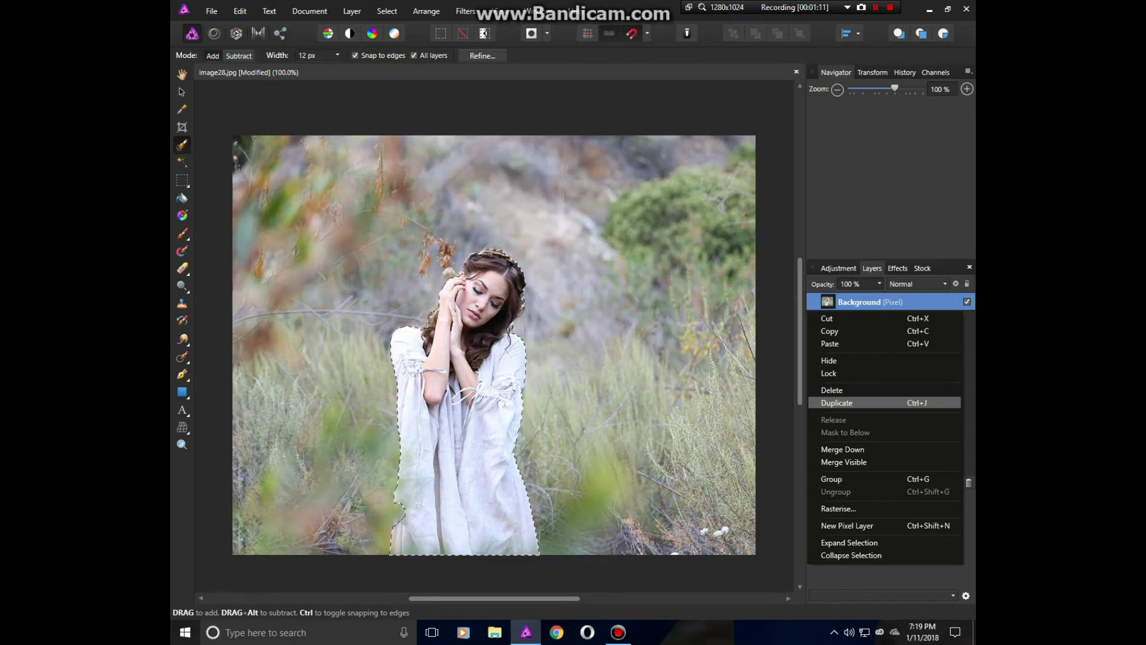
pyautogui.click(837, 401)
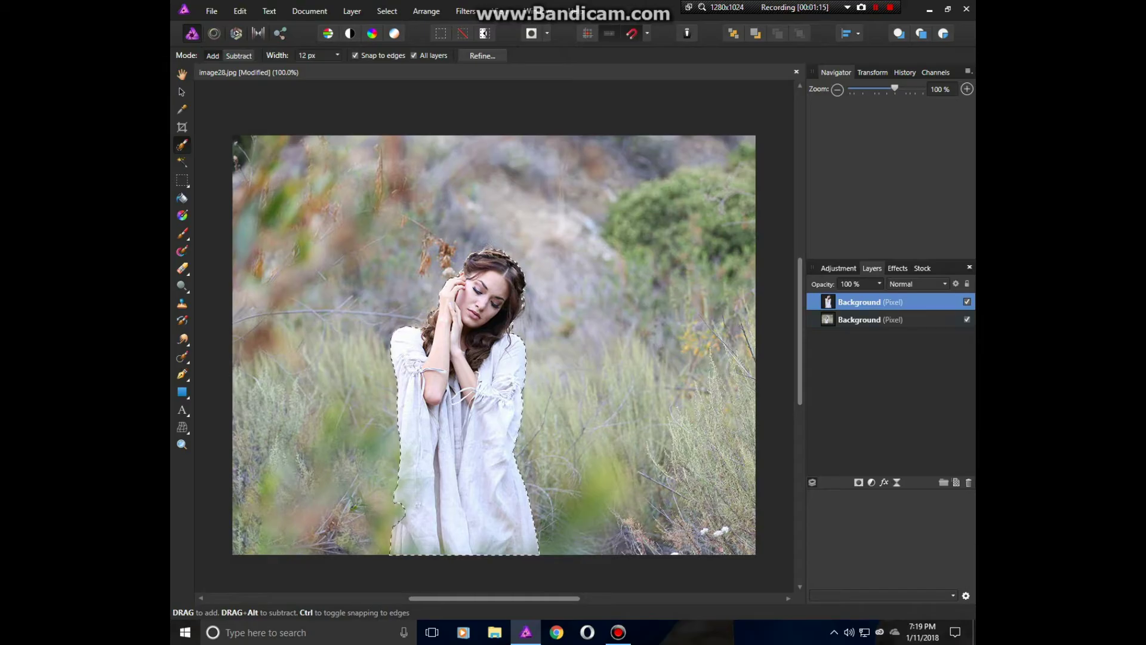
pyautogui.click(235, 33)
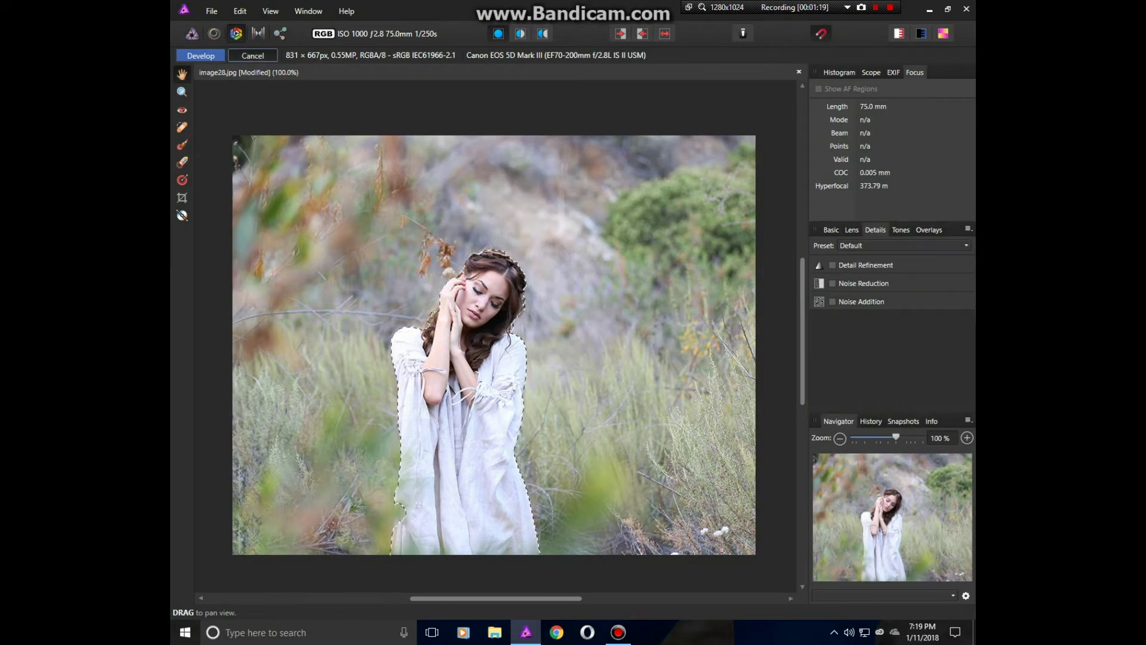
pyautogui.click(253, 55)
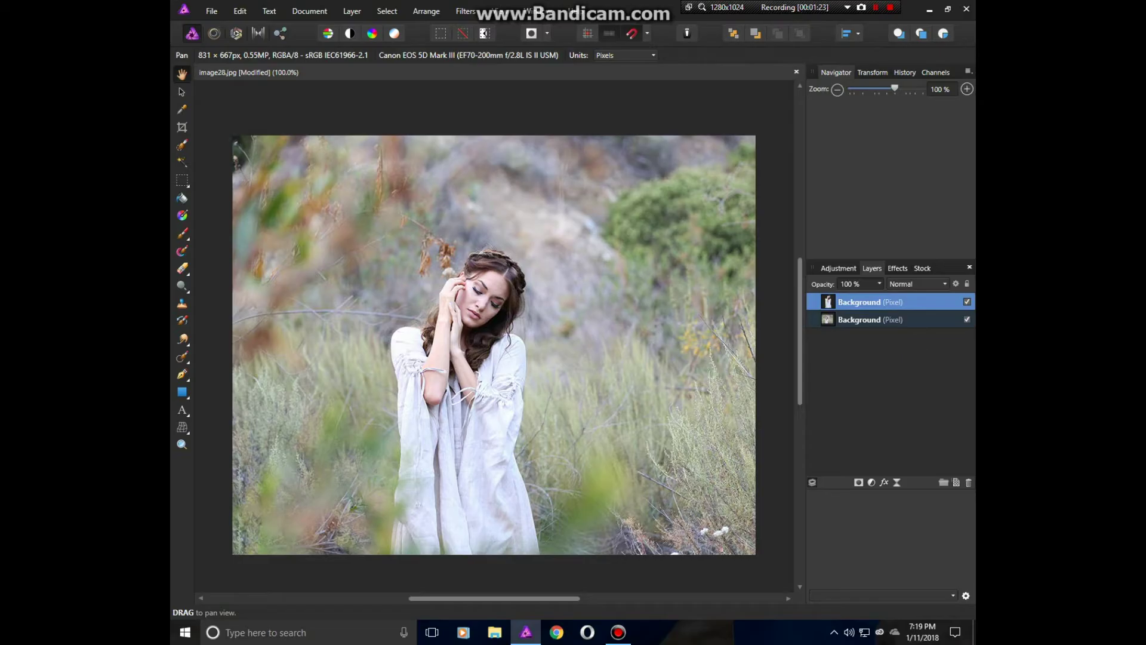
# Step: Rename the bottom layer to 1 and the top layer to 2, leaving layer 1 active
pyautogui.click(864, 320)
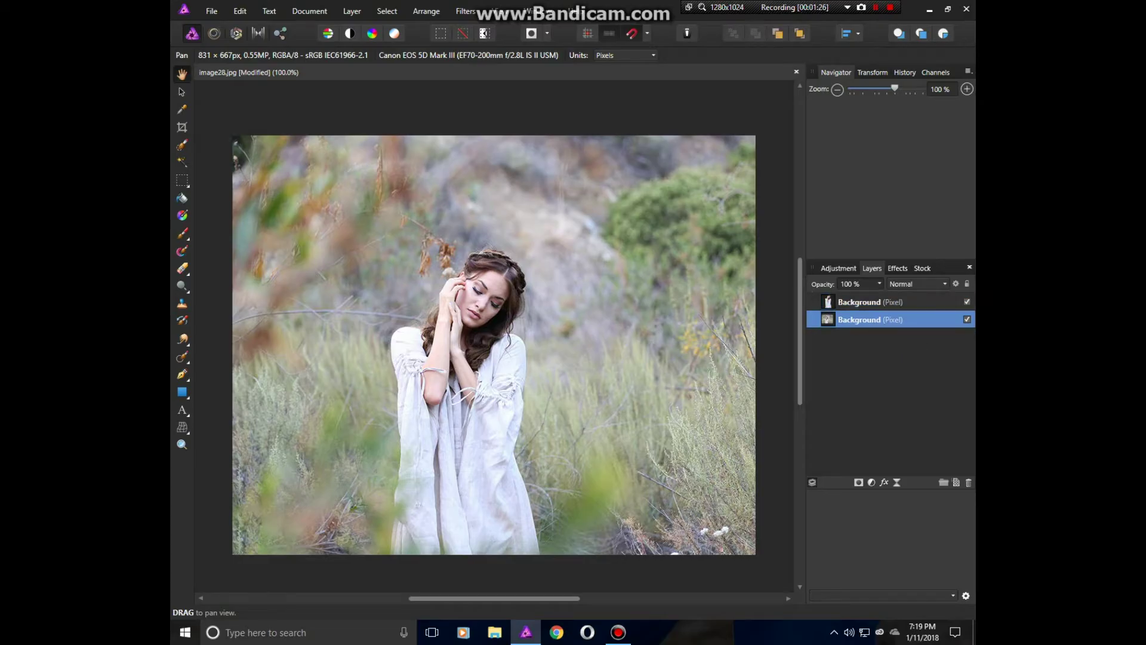
pyautogui.doubleClick(860, 319)
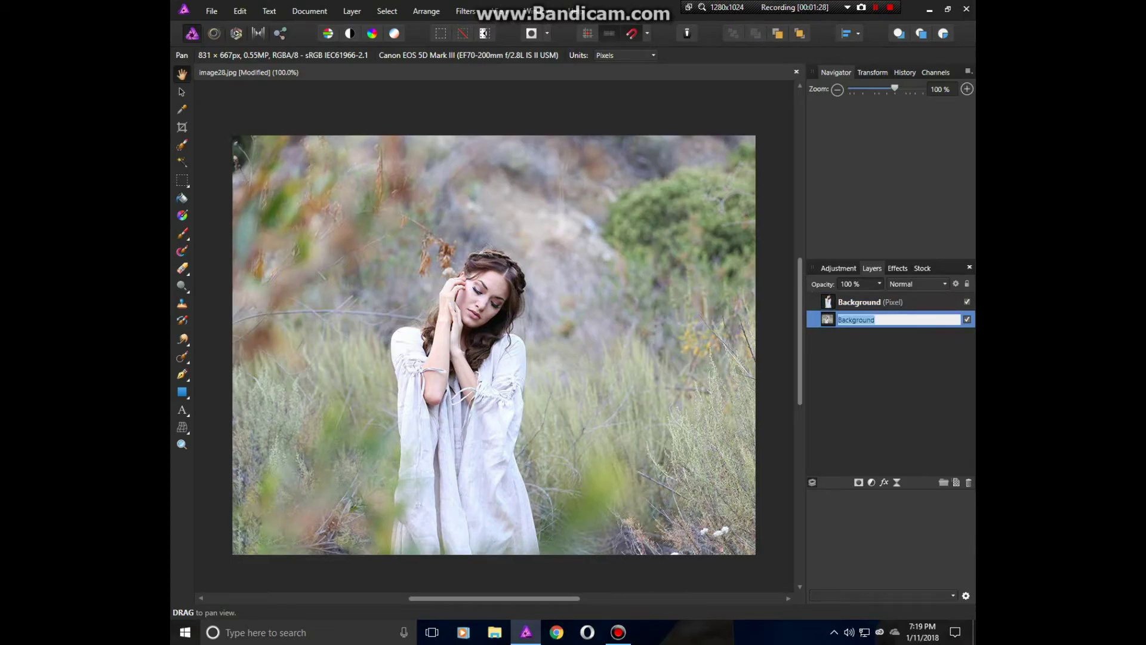
pyautogui.write('1')
pyautogui.press('Return')
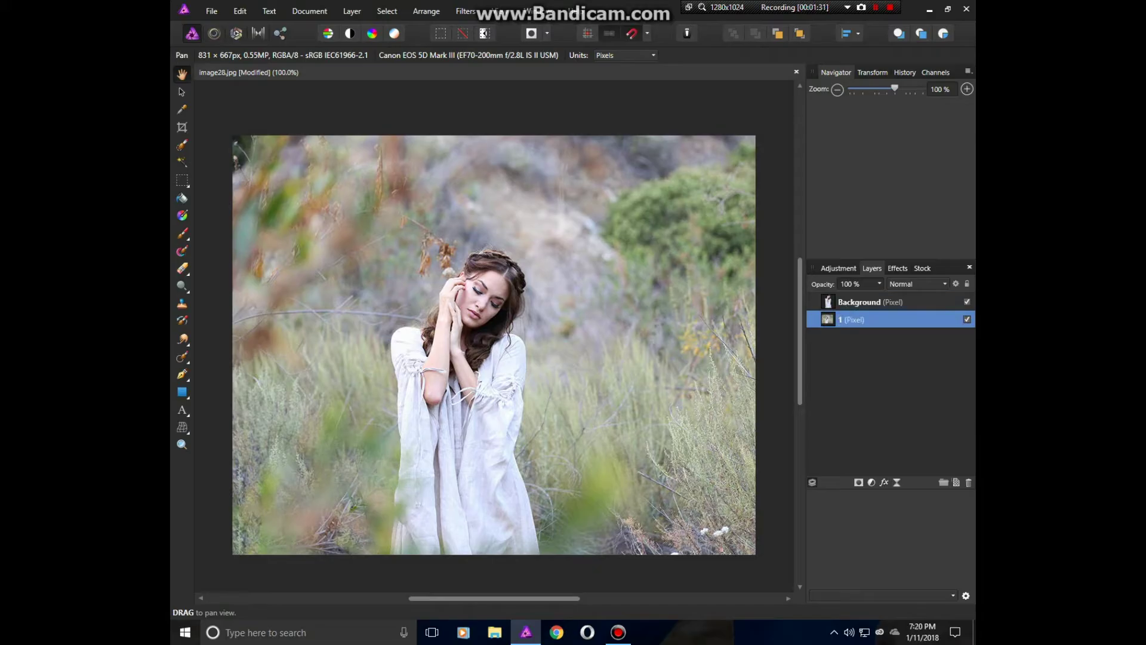
pyautogui.doubleClick(856, 301)
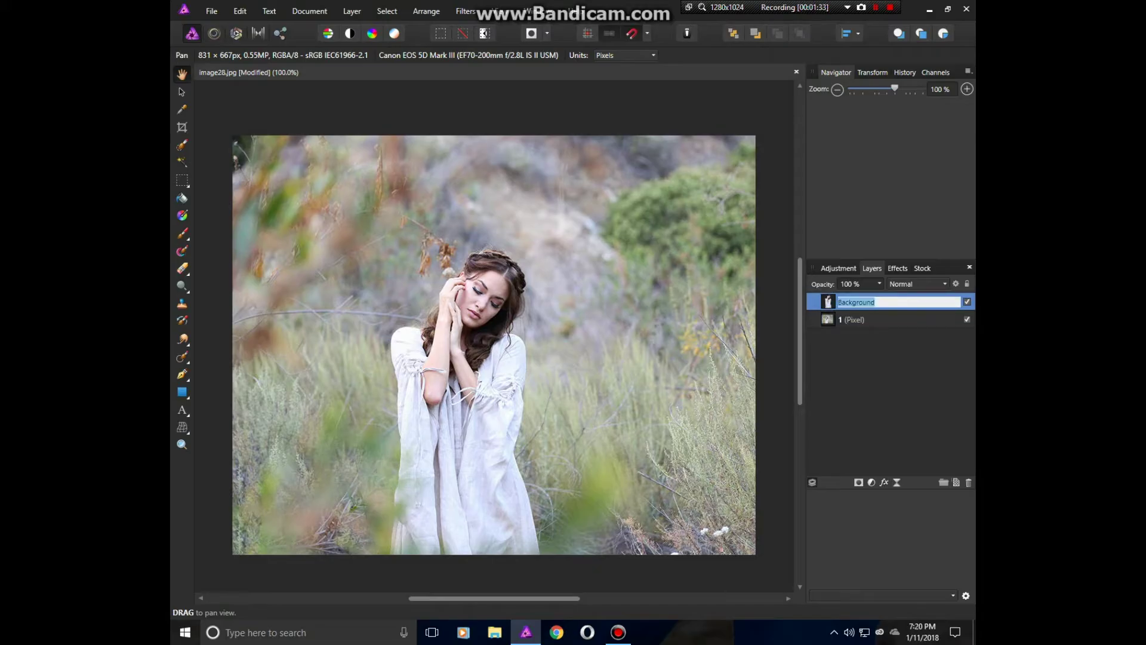
pyautogui.write('2')
pyautogui.press('Return')
pyautogui.click(854, 319)
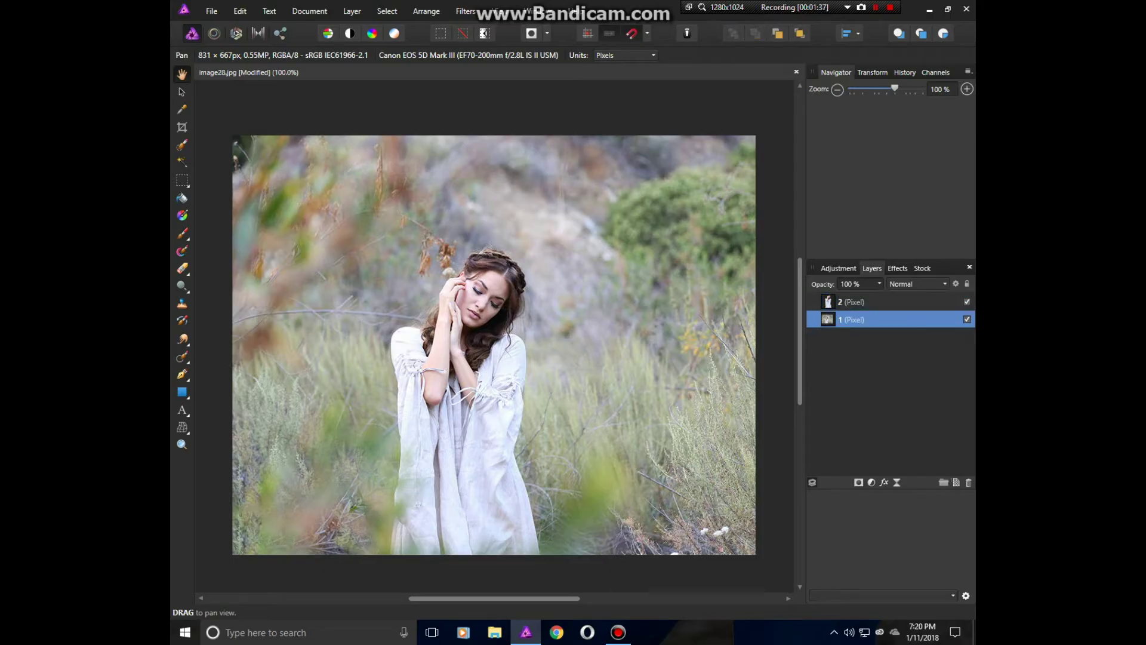
# Step: Apply a Gaussian blur of about 5.9 px to layer 1
pyautogui.click(466, 10)
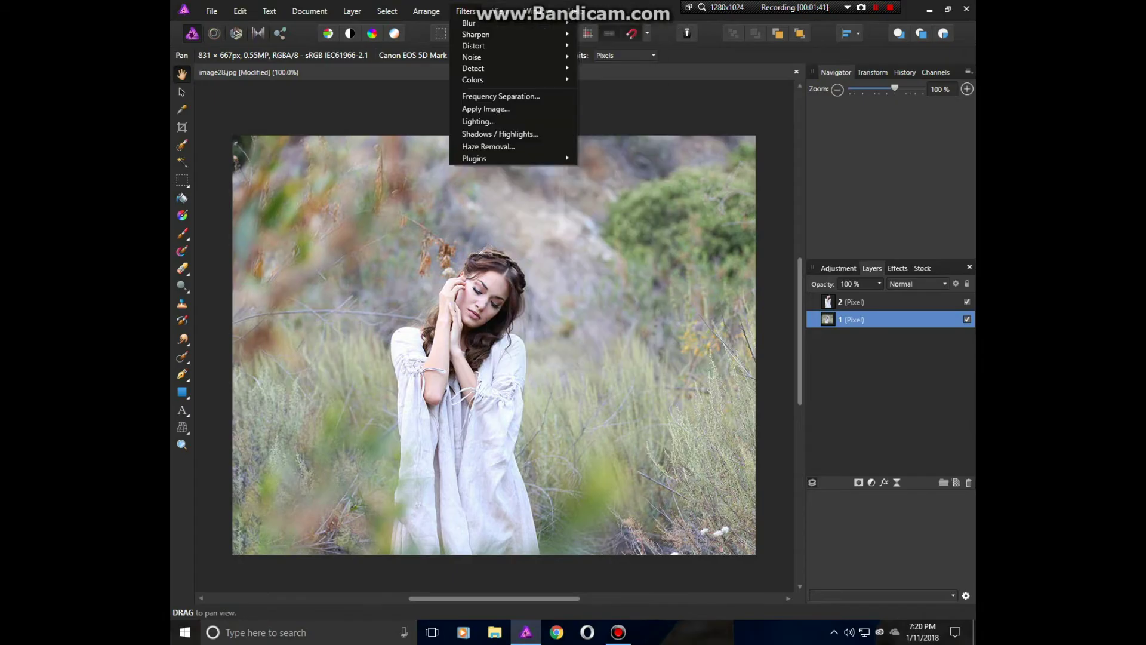
pyautogui.moveTo(469, 23)
pyautogui.click(614, 37)
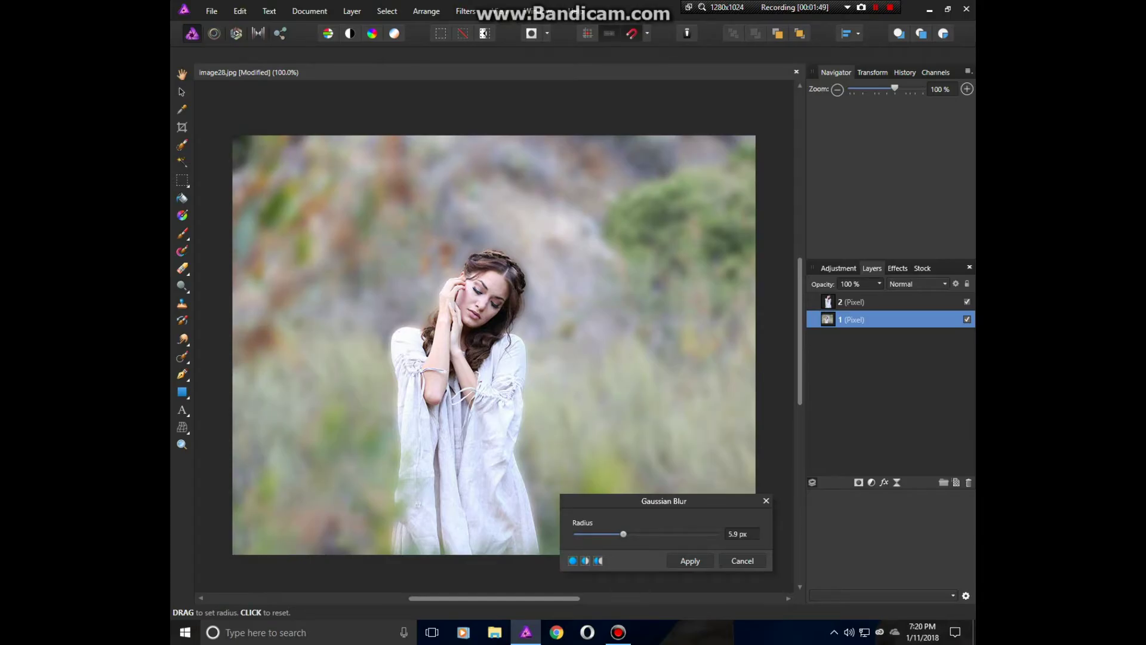
pyautogui.press('Return')
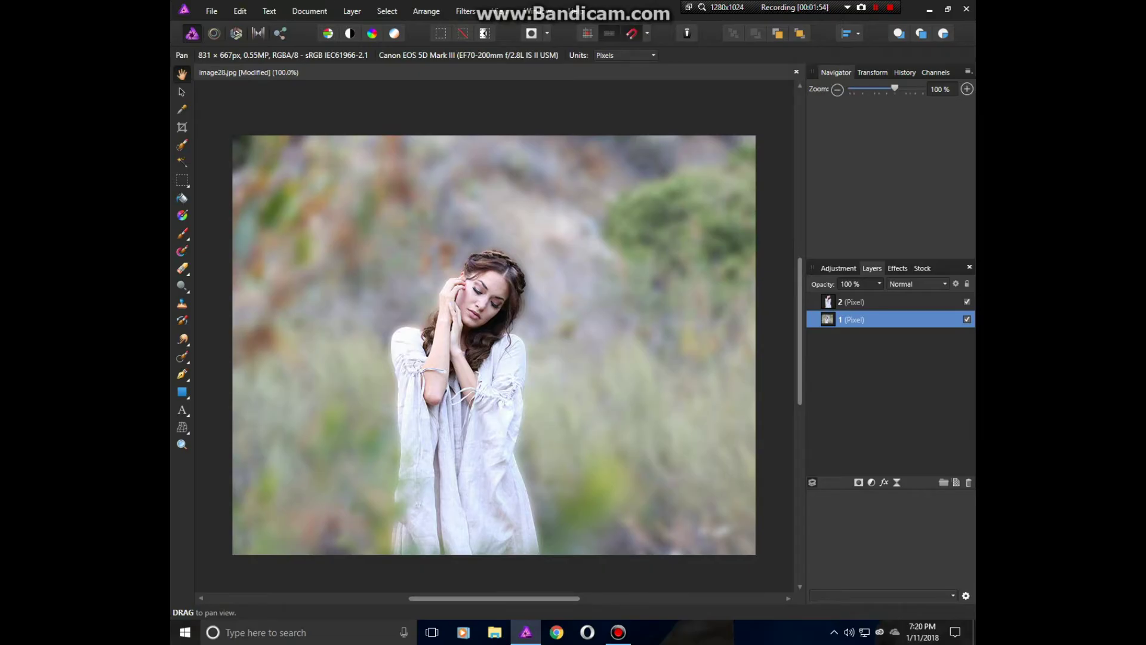
# Step: Apply Auto Levels to layer 1, then take layer 2 into the Develop workspace
pyautogui.click(465, 11)
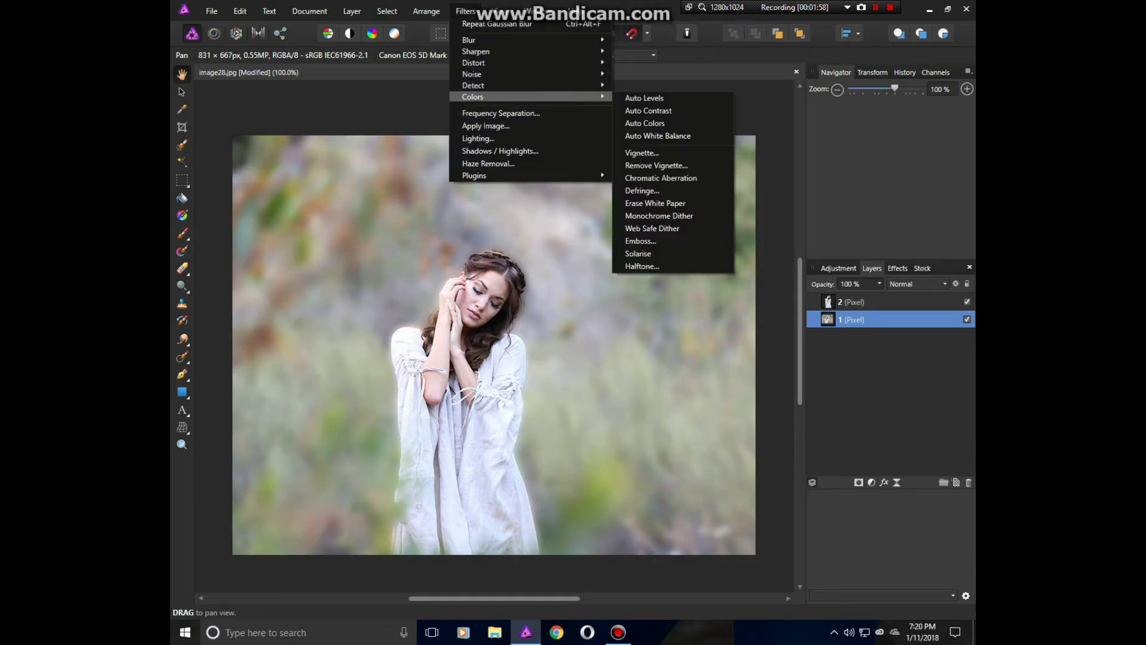
pyautogui.click(644, 97)
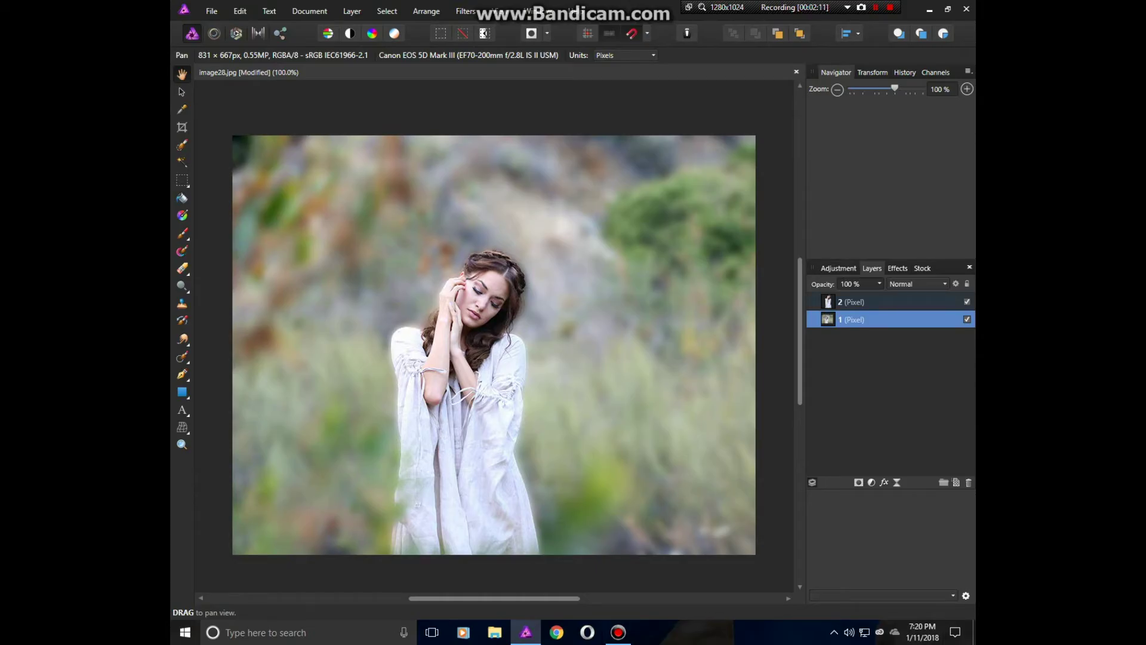
pyautogui.click(848, 303)
pyautogui.click(236, 32)
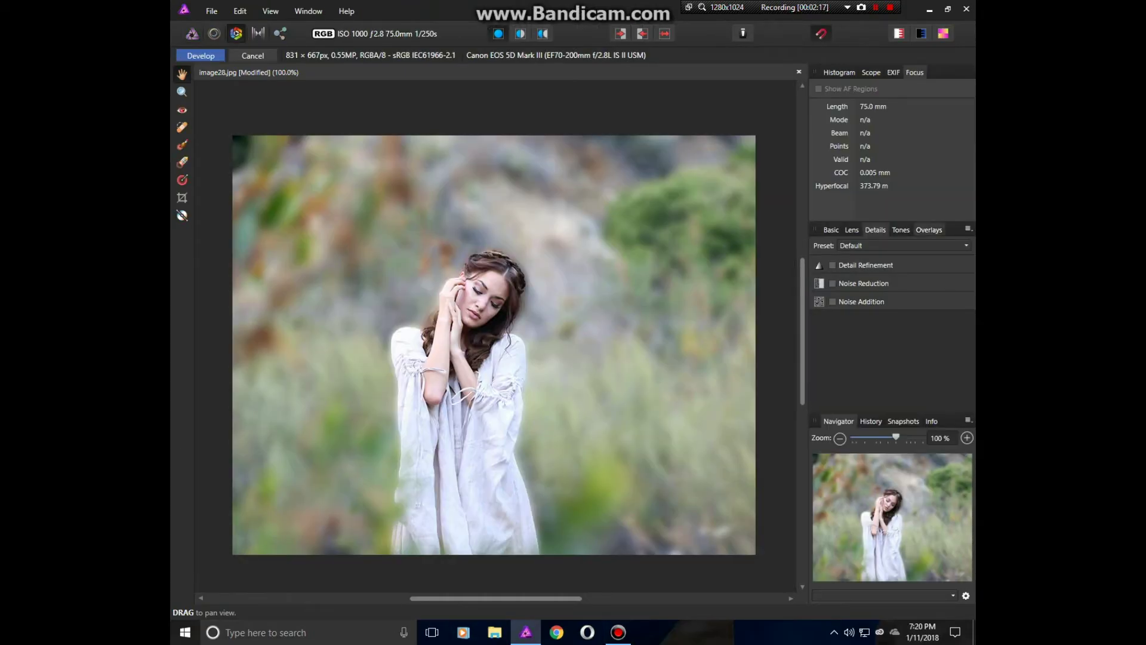
# Step: Enable noise reduction, set Luminance to about 25% and develop layer 2
pyautogui.click(832, 283)
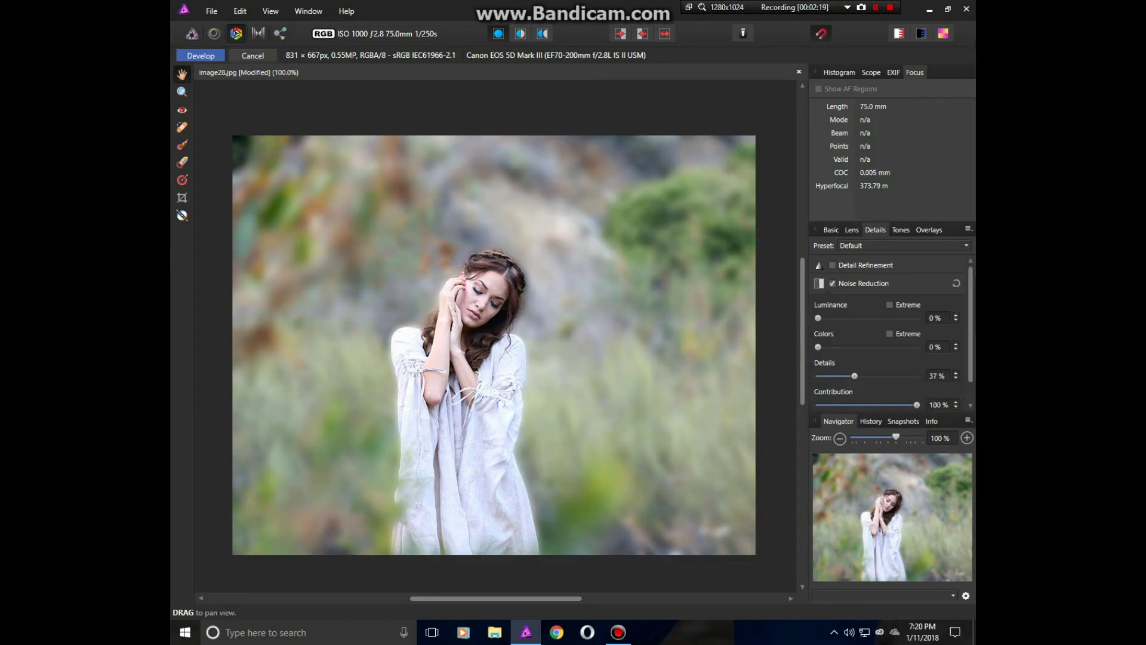
pyautogui.moveTo(818, 318); pyautogui.dragTo(846, 318)
pyautogui.hotkey('ctrl', '+')
pyautogui.hotkey('ctrl', '+')
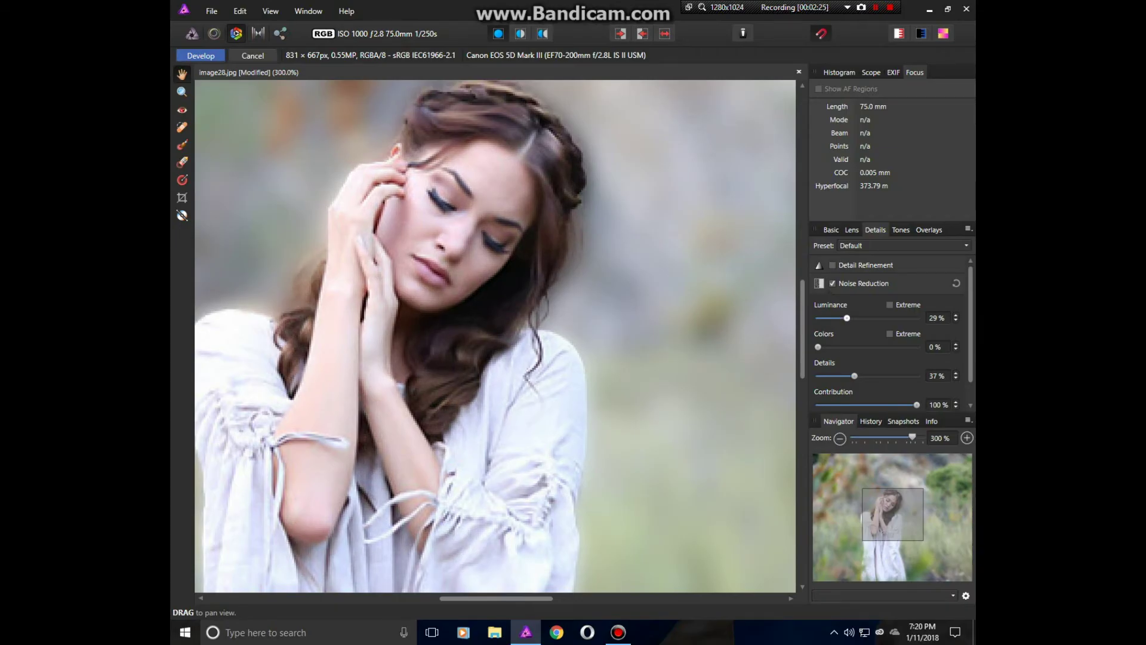
pyautogui.moveTo(847, 318); pyautogui.dragTo(817, 318)
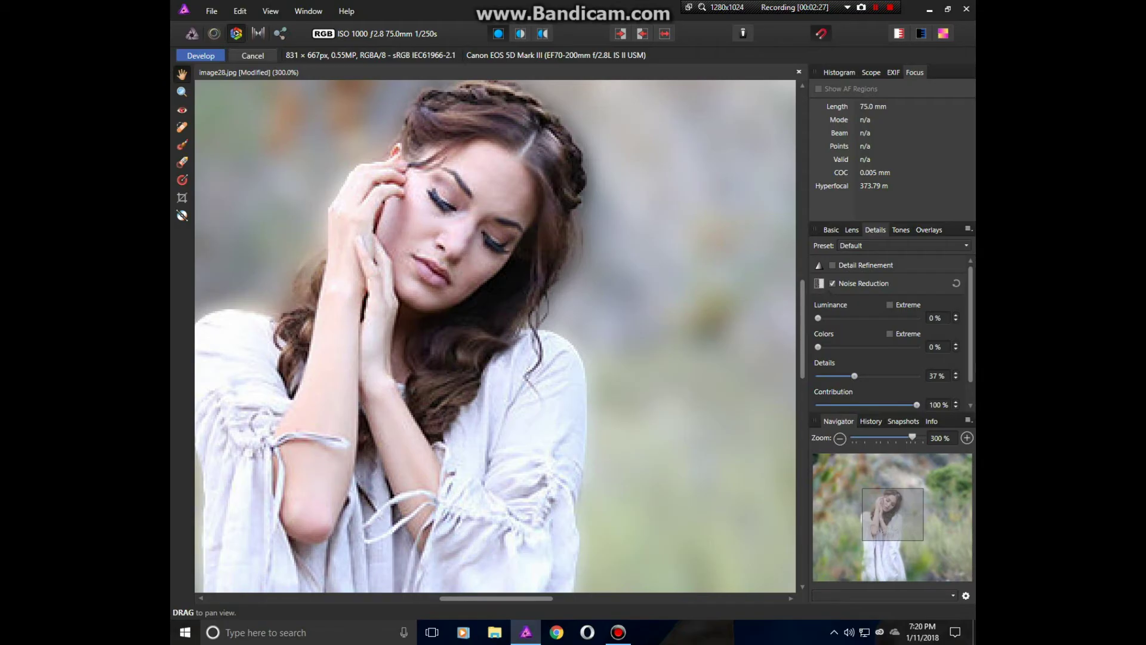
pyautogui.moveTo(818, 319); pyautogui.dragTo(843, 318)
pyautogui.moveTo(843, 318)
pyautogui.mouseDown()
pyautogui.moveTo(866, 317)
pyautogui.moveTo(842, 317)
pyautogui.mouseUp()
pyautogui.click(200, 55)
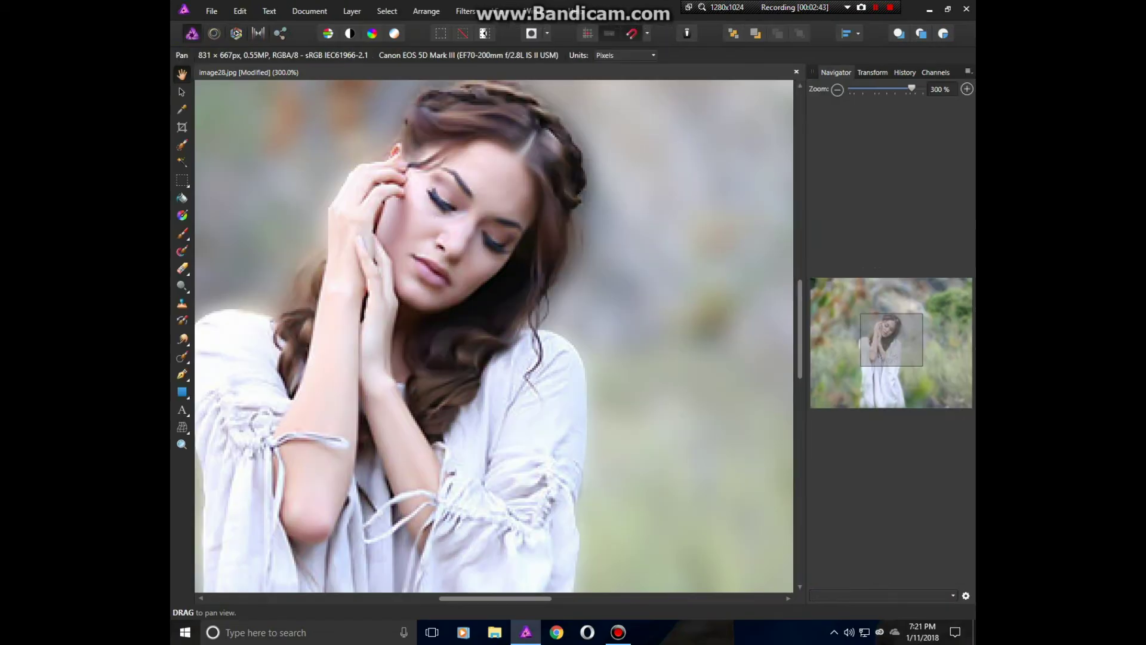
# Step: Apply Color Efex Pro 4 Cross Processing at about 36% strength to layer 1
pyautogui.hotkey('alt', '[')
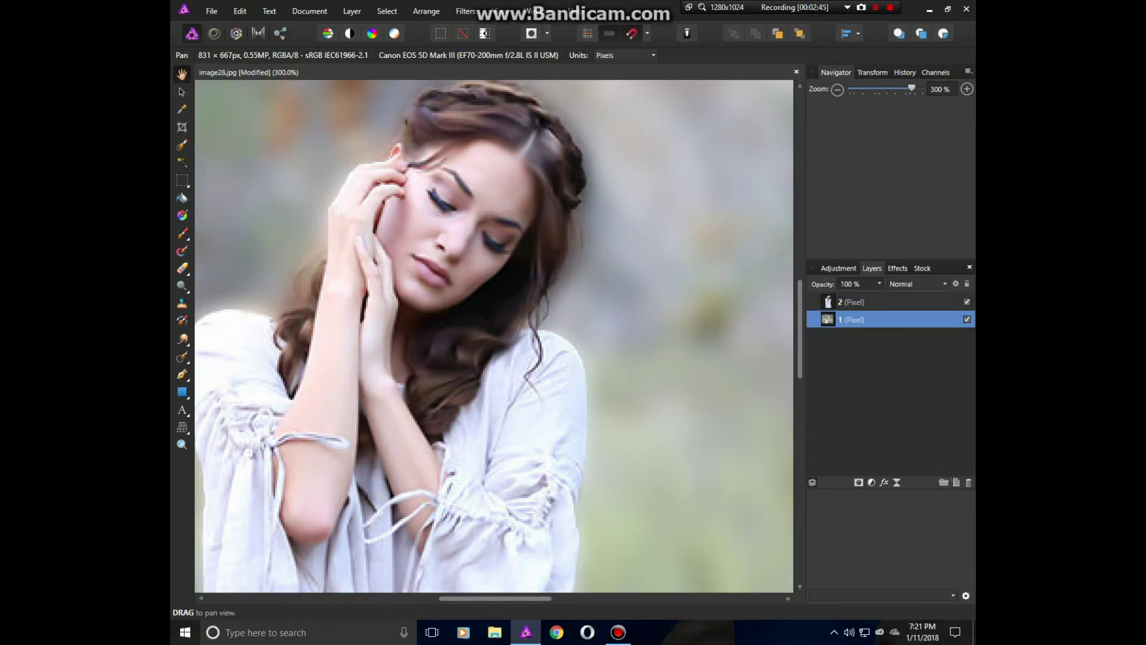
pyautogui.hotkey('ctrl', '-')
pyautogui.hotkey('ctrl', '-')
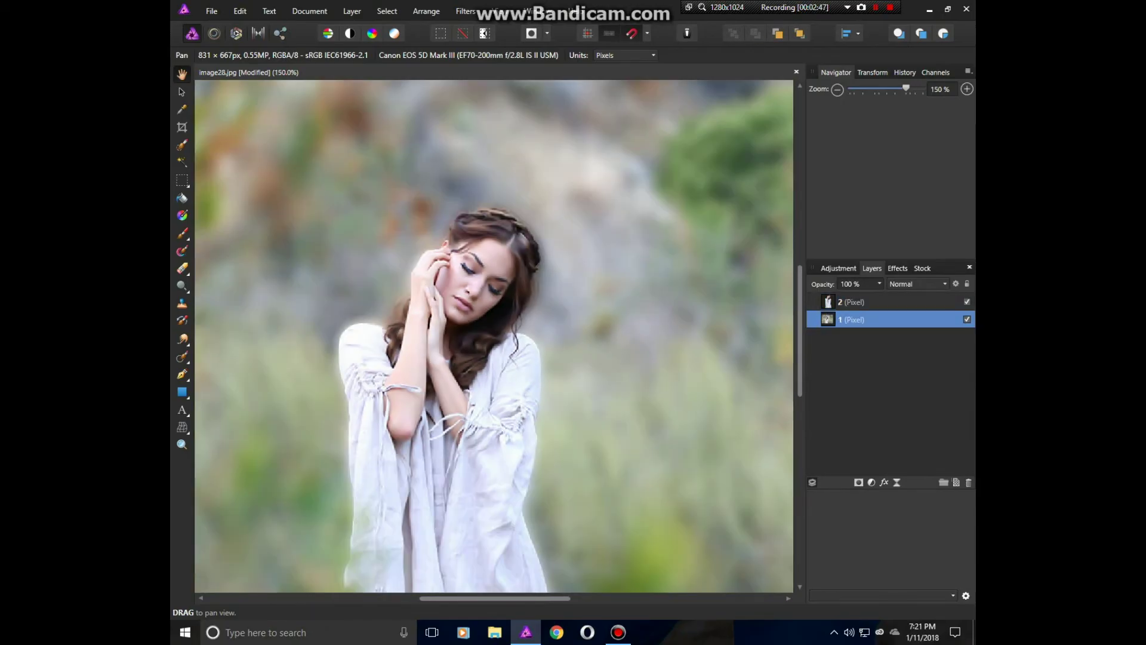
pyautogui.click(466, 11)
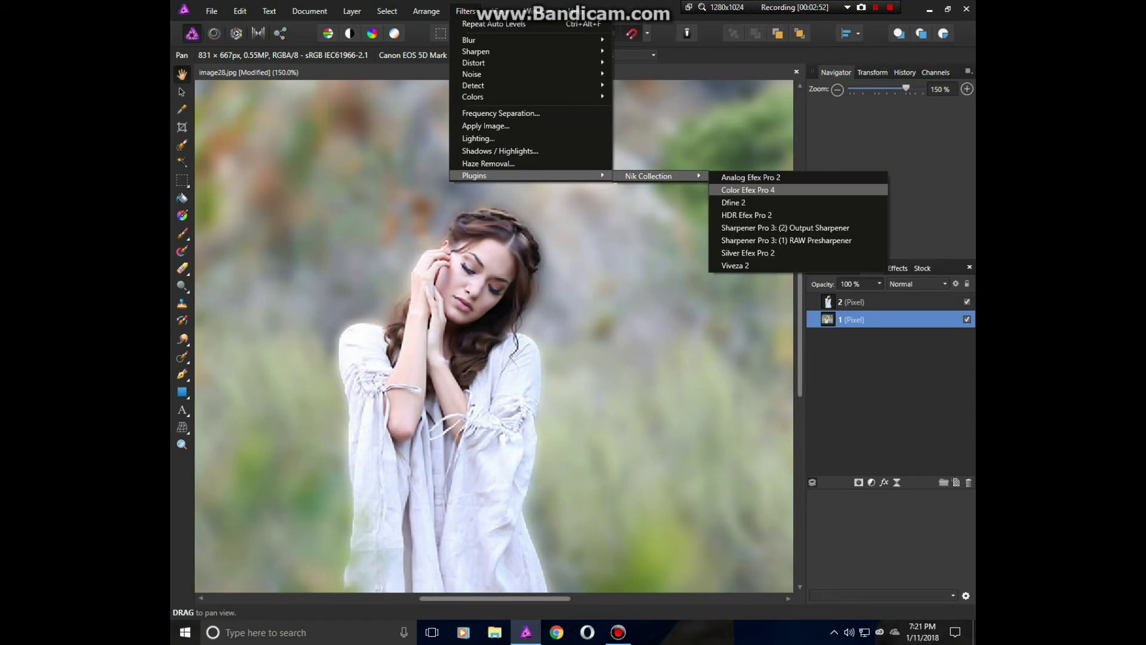
pyautogui.click(748, 190)
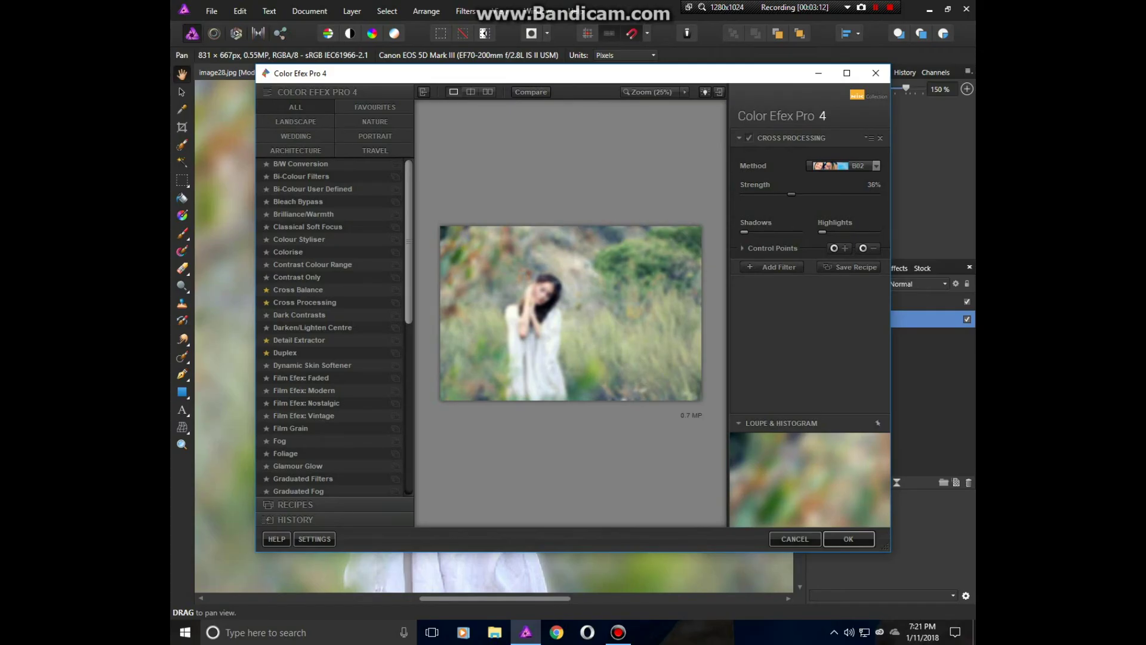
pyautogui.click(772, 266)
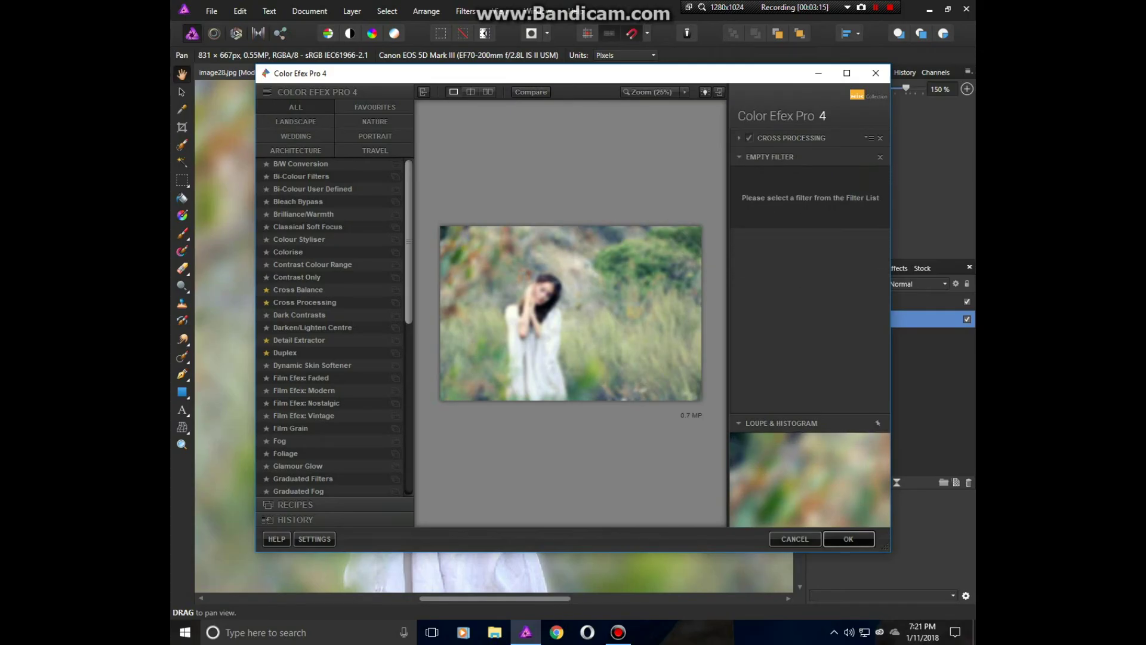
pyautogui.click(848, 538)
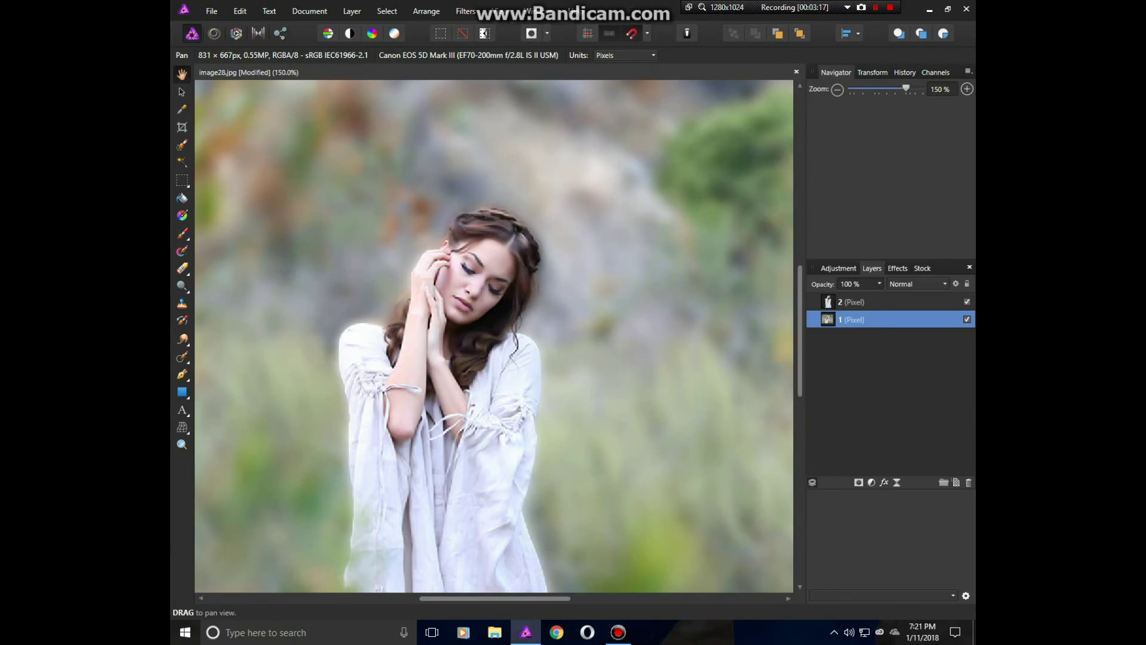